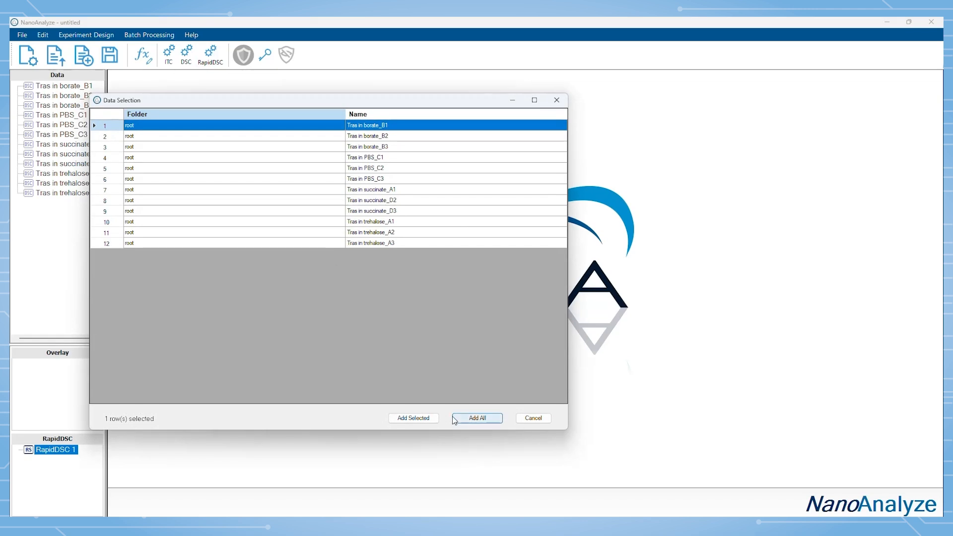
Step: Add all listed scans to the RapidDSC analysis and start the guided wizard, limiting it to selected scans with Tonset detection
{"action": "left_click", "coordinate": [454, 420]}
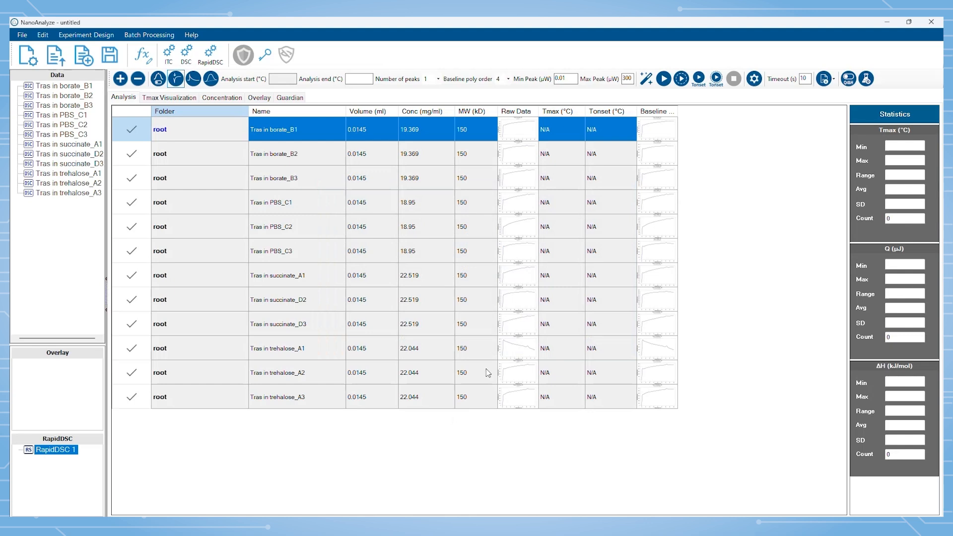
{"action": "left_click", "coordinate": [646, 79]}
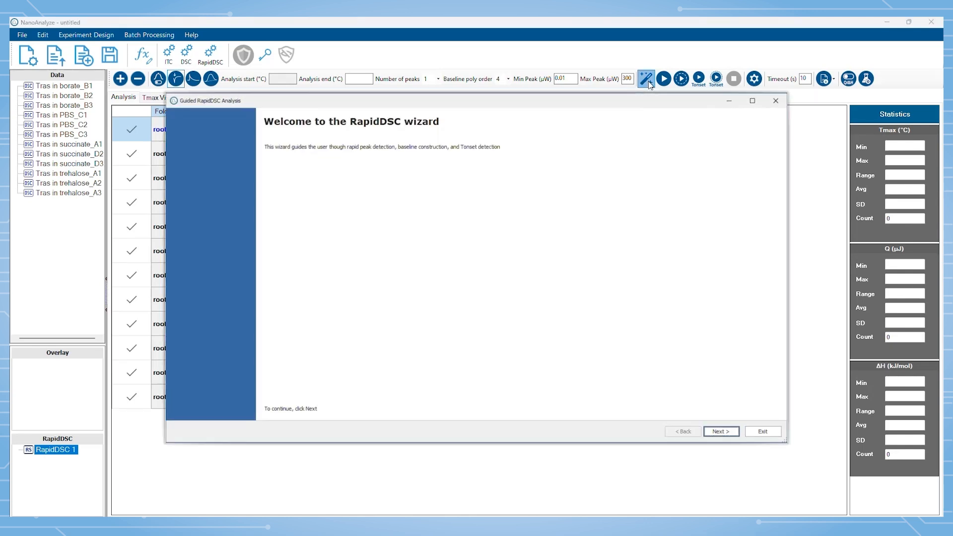
{"action": "left_click", "coordinate": [714, 432]}
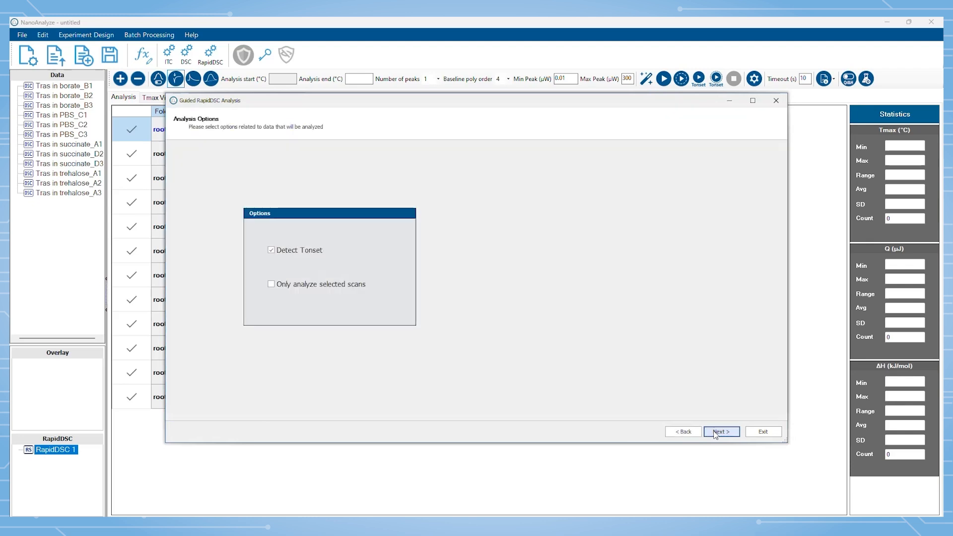
{"action": "left_click", "coordinate": [271, 284]}
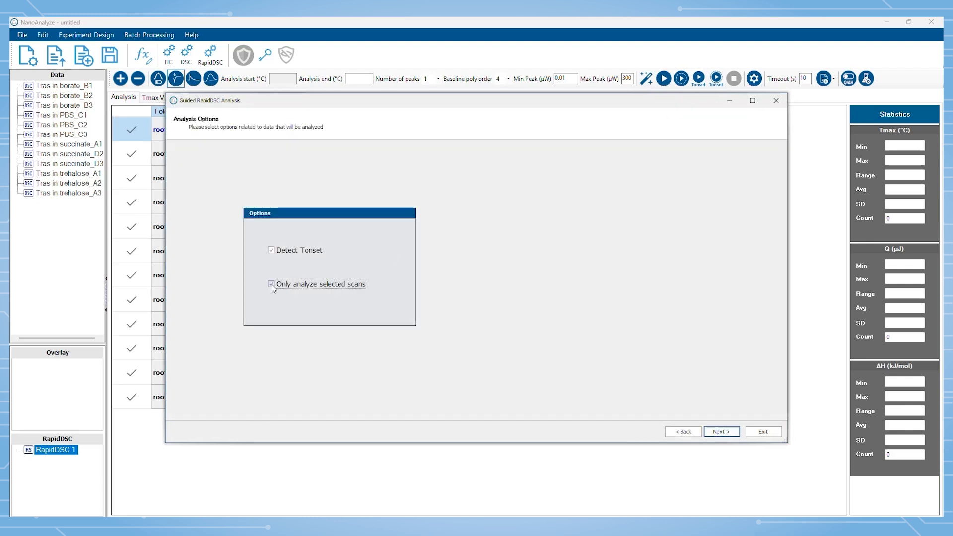
{"action": "left_click", "coordinate": [734, 433]}
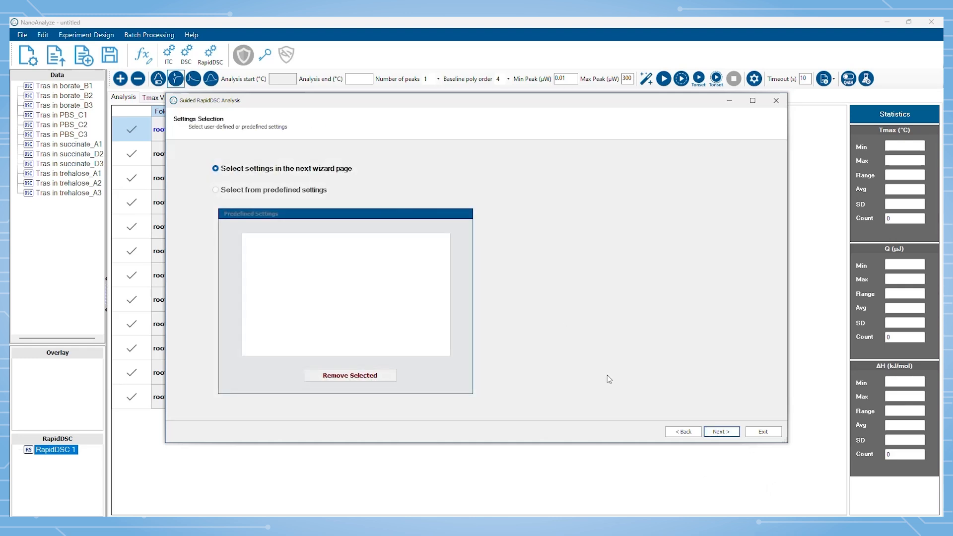
Step: Define the wizard's analysis settings with a maximum of 2 peaks and a specific temperature region from 50 to 100 °C
{"action": "left_click", "coordinate": [721, 433]}
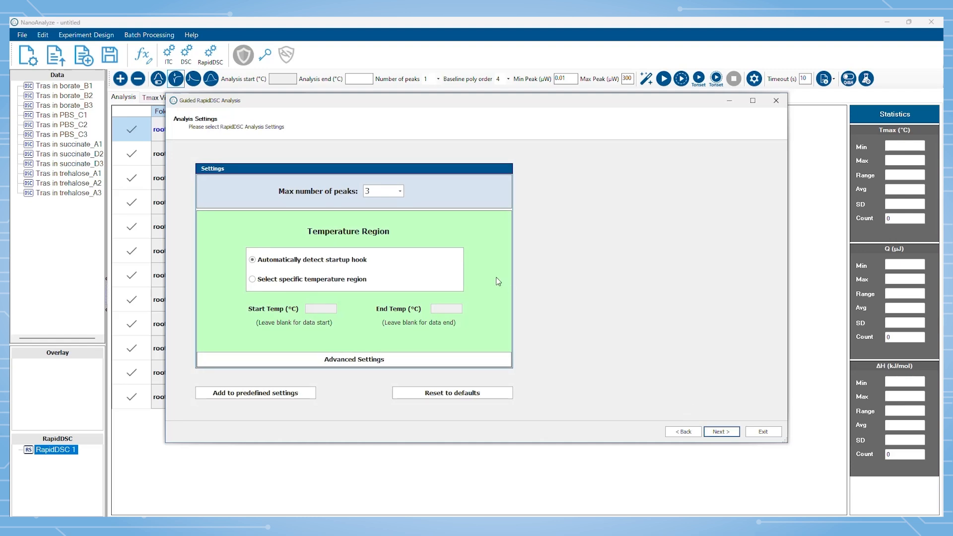
{"action": "left_click", "coordinate": [400, 192]}
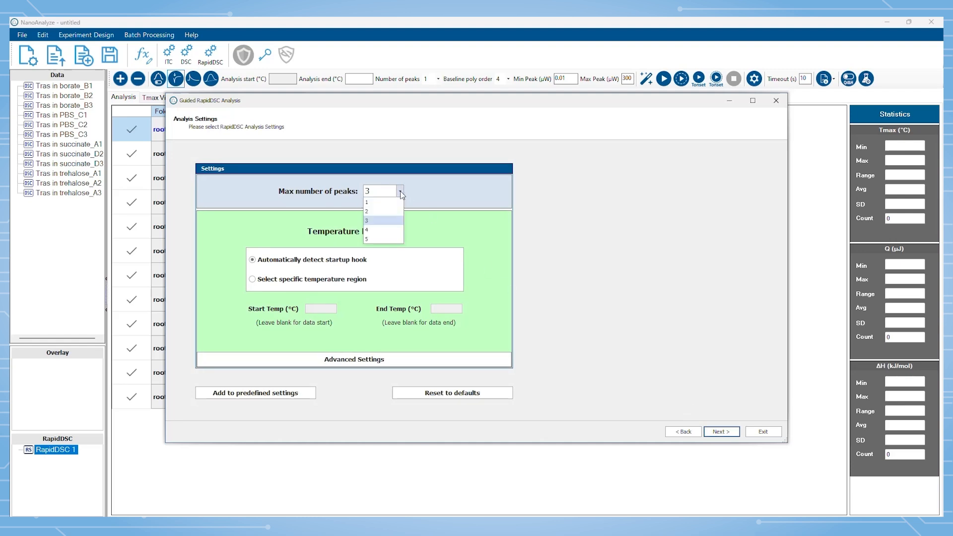
{"action": "left_click", "coordinate": [385, 210]}
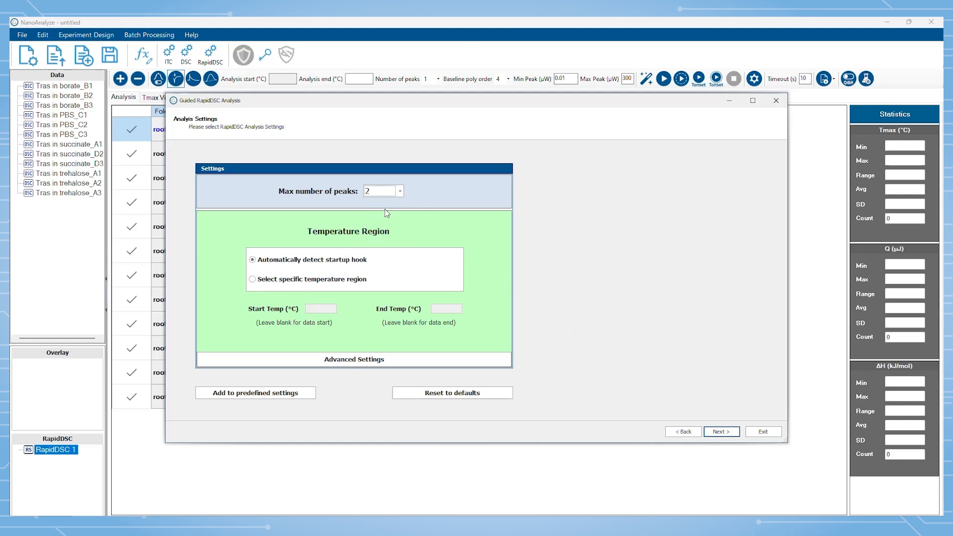
{"action": "left_click", "coordinate": [363, 279]}
{"action": "left_click", "coordinate": [327, 310]}
{"action": "type", "text": "50"}
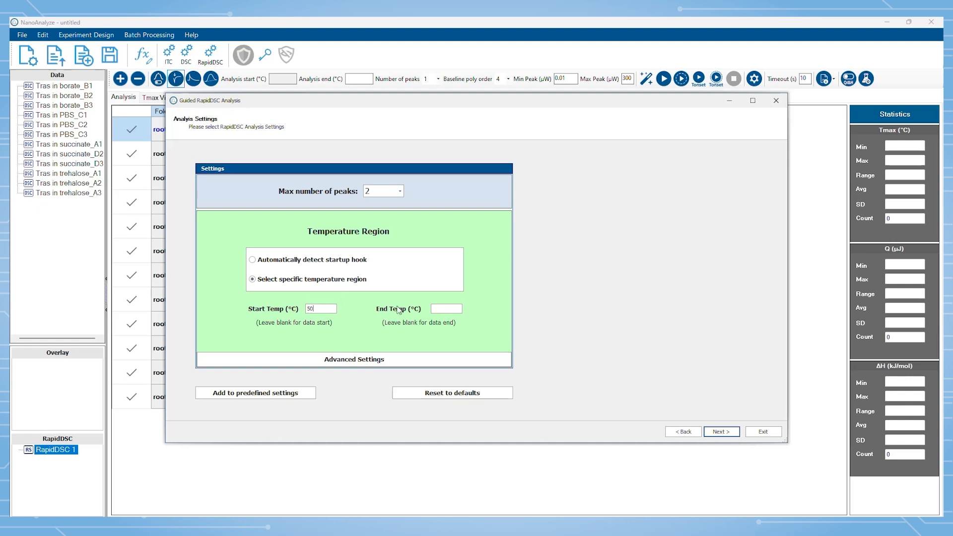
{"action": "type", "text": "100"}
{"action": "left_click", "coordinate": [714, 432]}
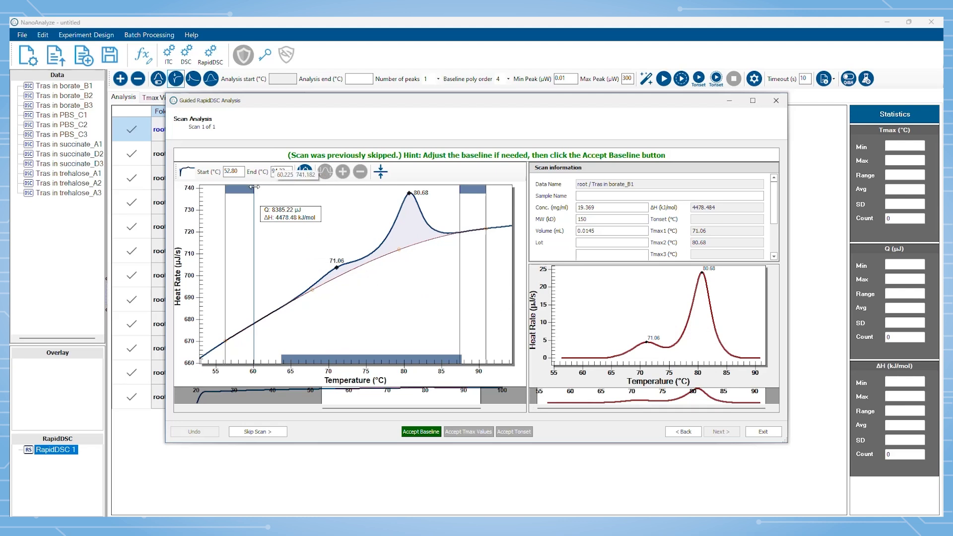
Step: Extend the low-temperature baseline region of the Tras in borate_B1 scan to about 62.5 °C and accept the baseline
{"action": "left_click_drag", "start_coordinate": [260, 192], "coordinate": [272, 191]}
{"action": "left_click_drag", "start_coordinate": [478, 196], "coordinate": [476, 198]}
{"action": "left_click_drag", "start_coordinate": [281, 361], "coordinate": [279, 360]}
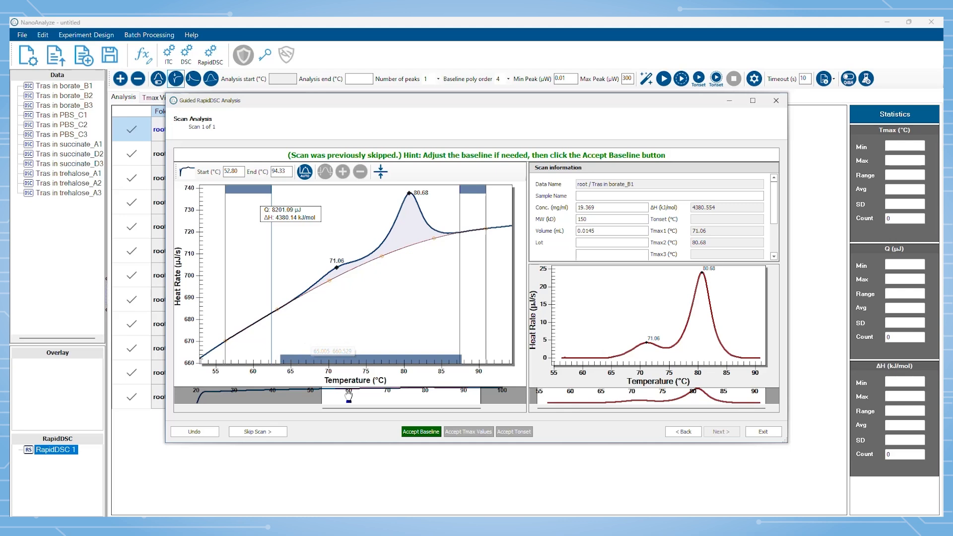
{"action": "left_click", "coordinate": [410, 434]}
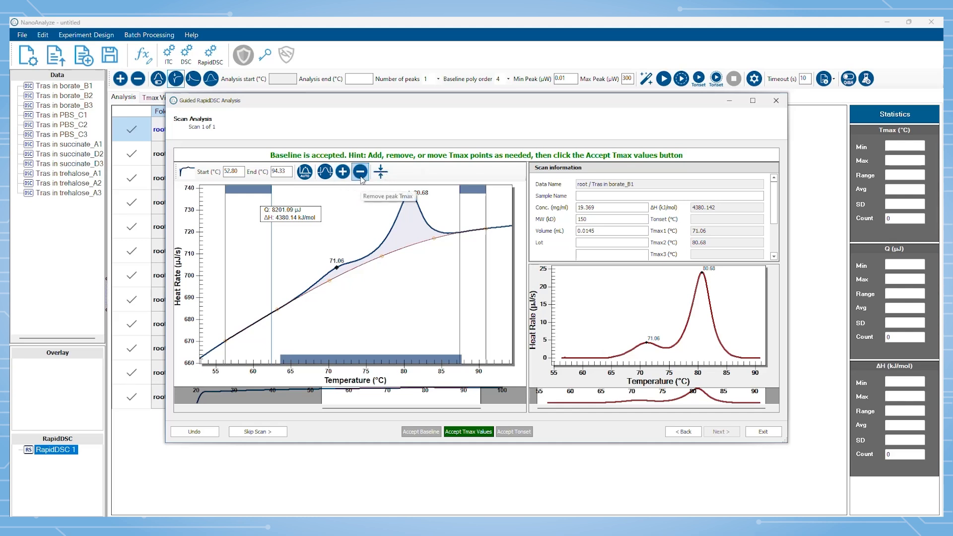
Step: Accept the Tmax values of the scan, slightly adjust the Tonset baseline point near 61 °C and accept the Tonset
{"action": "left_click", "coordinate": [449, 431]}
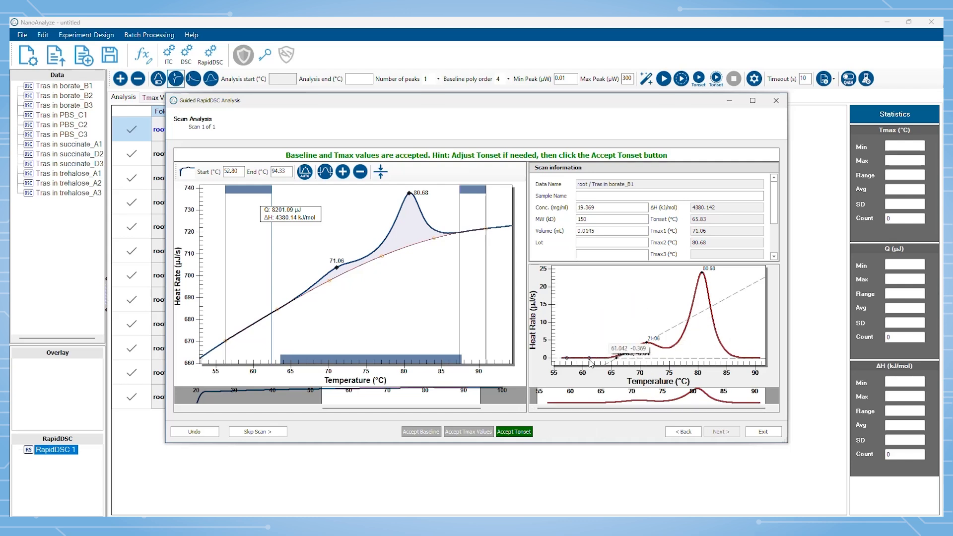
{"action": "left_click_drag", "start_coordinate": [589, 358], "coordinate": [590, 361]}
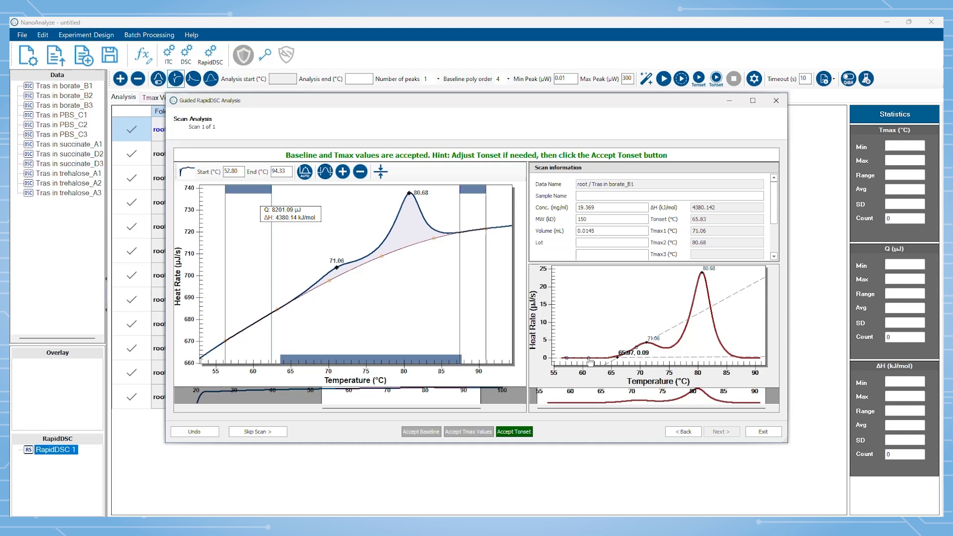
{"action": "left_click", "coordinate": [519, 433]}
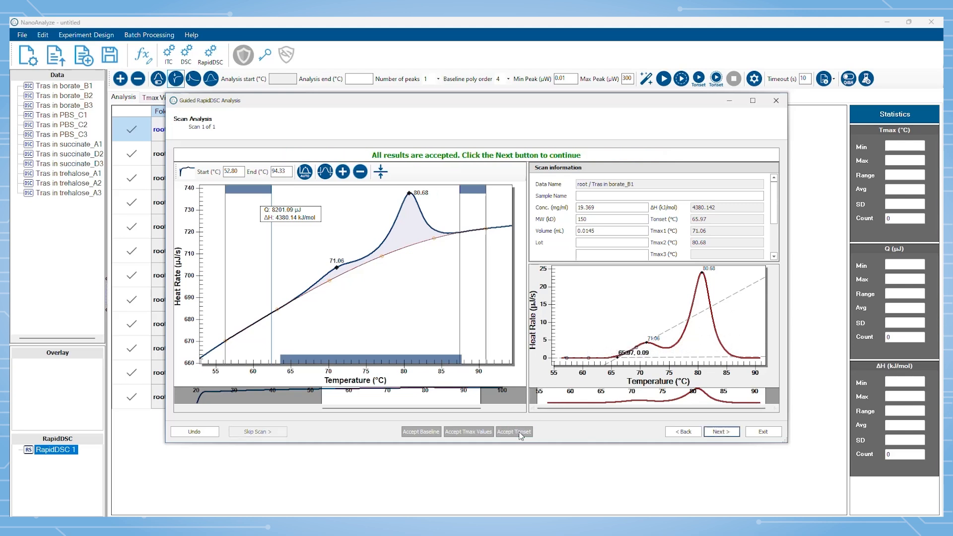
Step: Finish the wizard without generating a report and run the automatic analysis and Tonset detection on all scans
{"action": "left_click", "coordinate": [717, 432]}
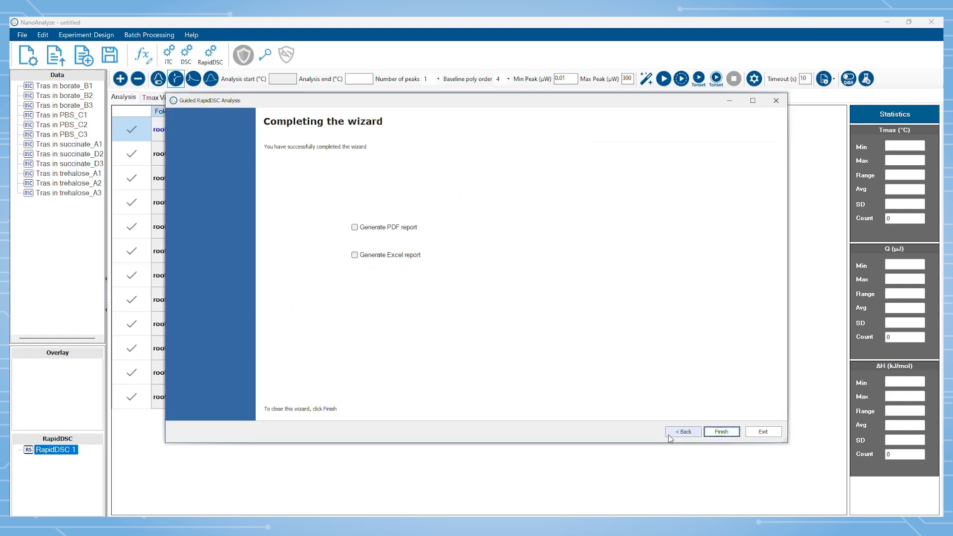
{"action": "left_click", "coordinate": [723, 433]}
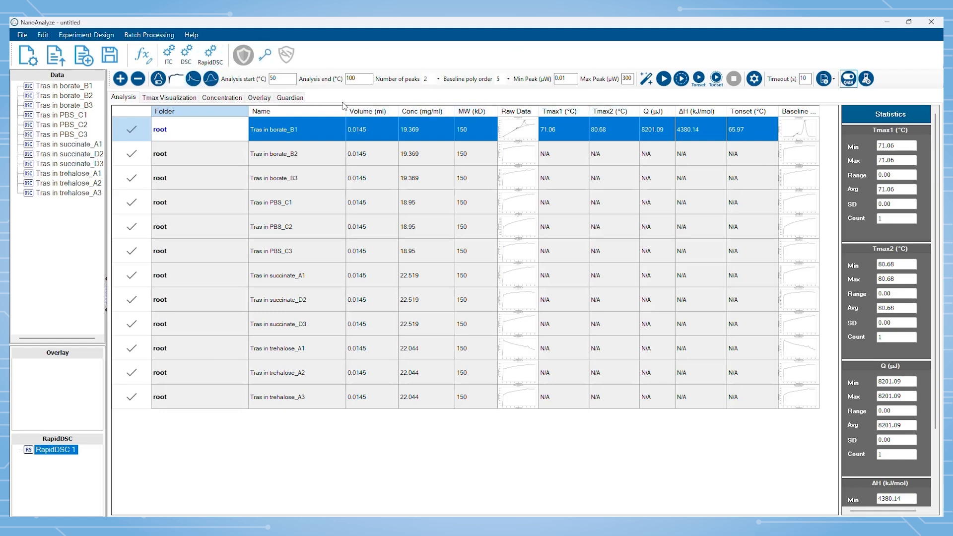
{"action": "left_click", "coordinate": [665, 81]}
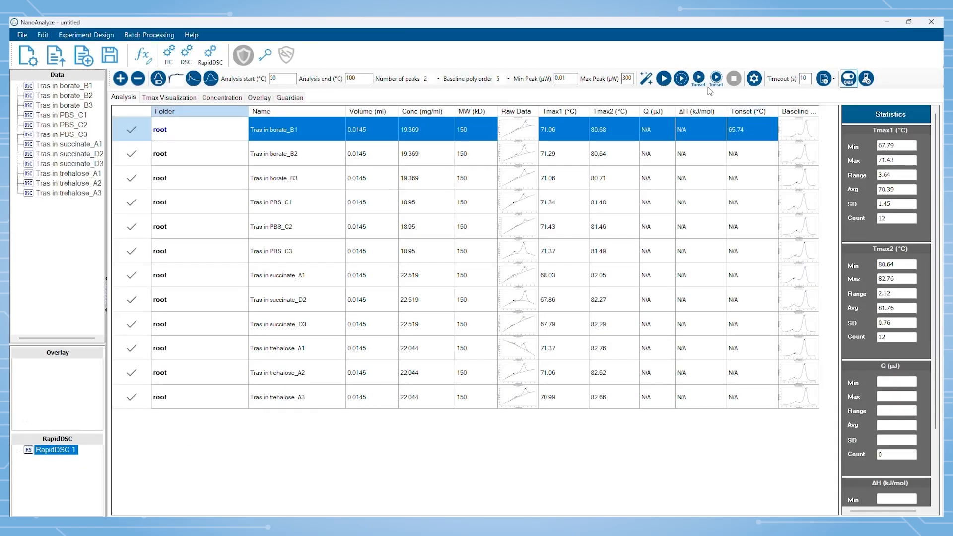
{"action": "left_click", "coordinate": [702, 85]}
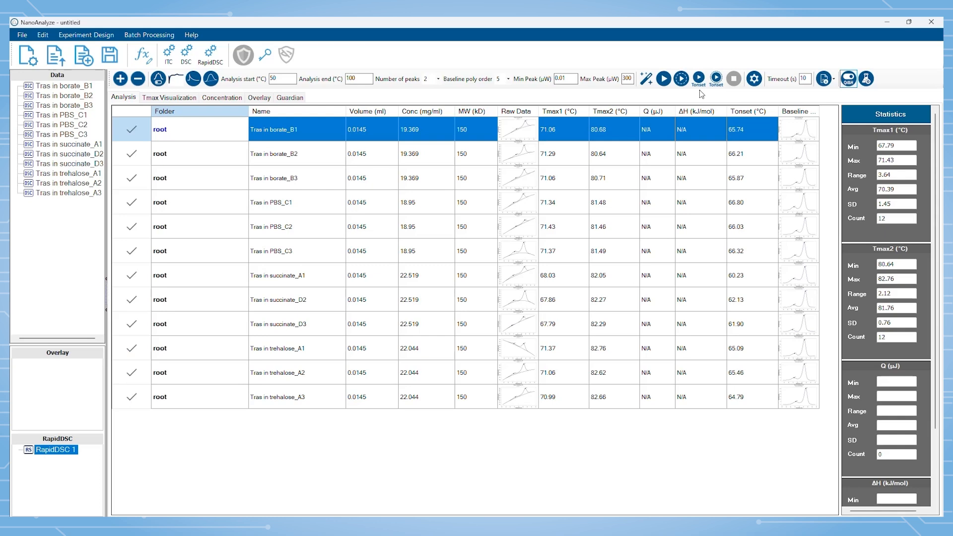
Step: Refine the Tras in borate_B2 baseline by moving its low-temperature limit to about 64 °C and peak region start to about 63 °C, accepting all results
{"action": "double_click", "coordinate": [518, 159]}
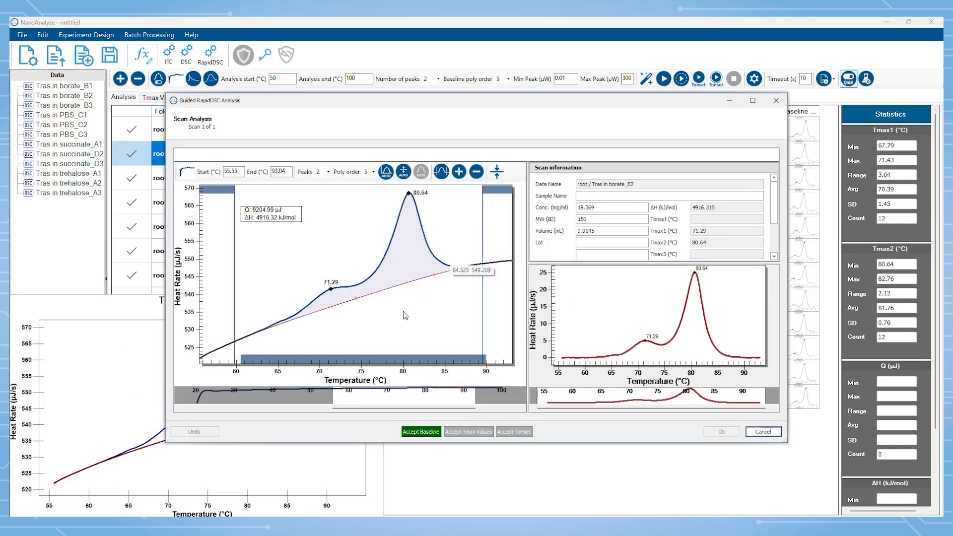
{"action": "left_click_drag", "start_coordinate": [235, 258], "coordinate": [267, 263]}
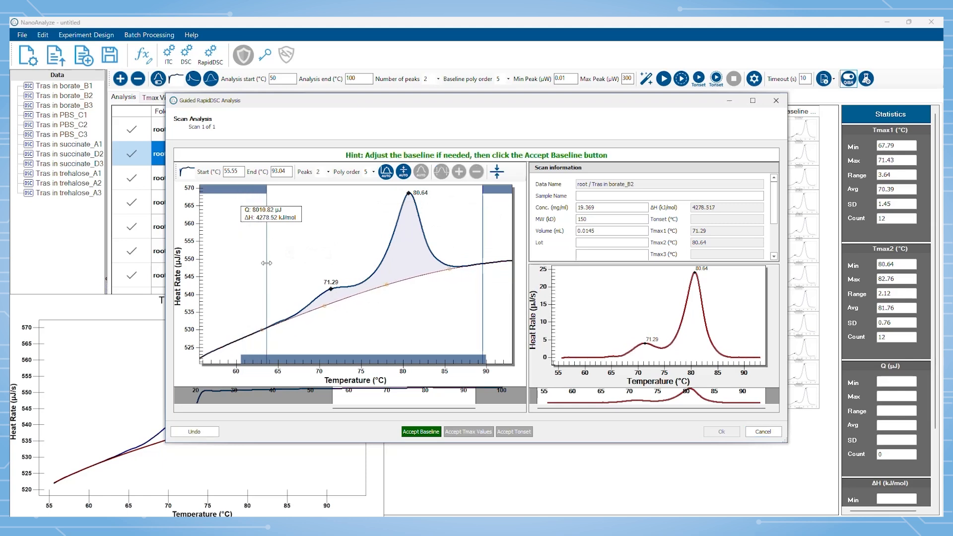
{"action": "left_click_drag", "start_coordinate": [244, 363], "coordinate": [263, 363]}
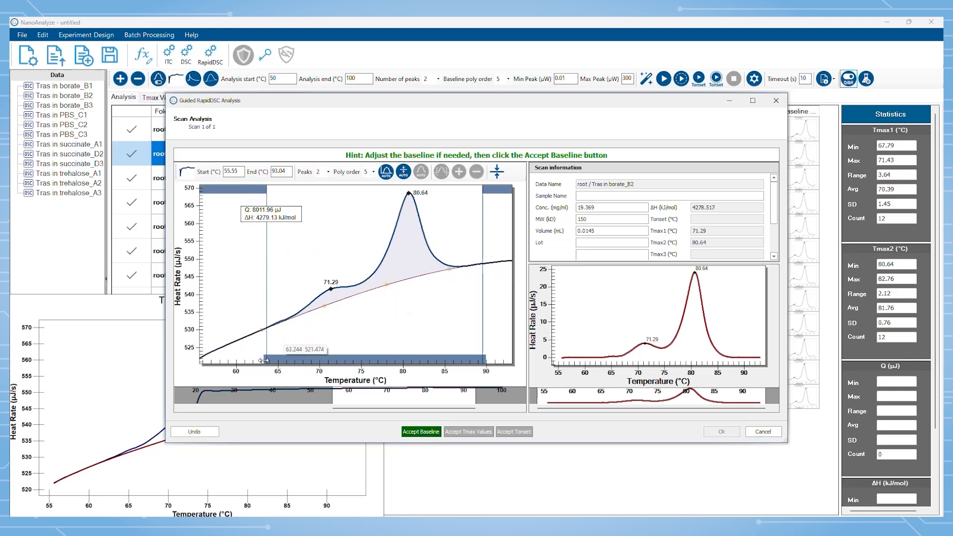
{"action": "left_click", "coordinate": [429, 433]}
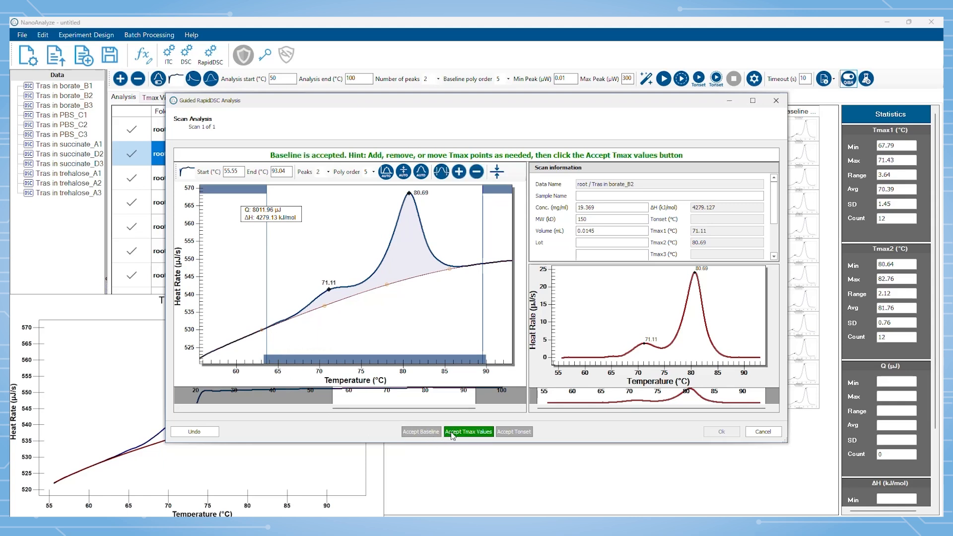
{"action": "left_click", "coordinate": [453, 432]}
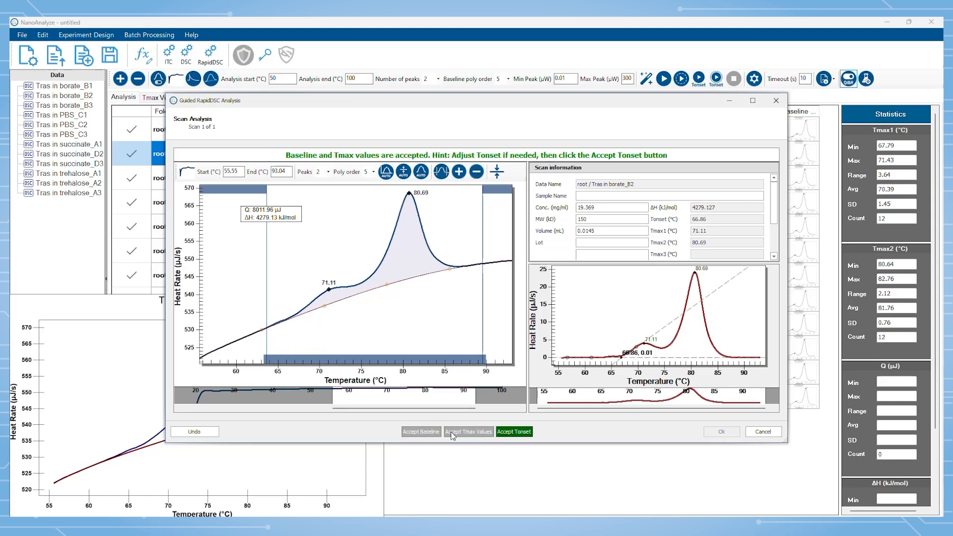
{"action": "left_click", "coordinate": [513, 435]}
{"action": "left_click", "coordinate": [725, 430]}
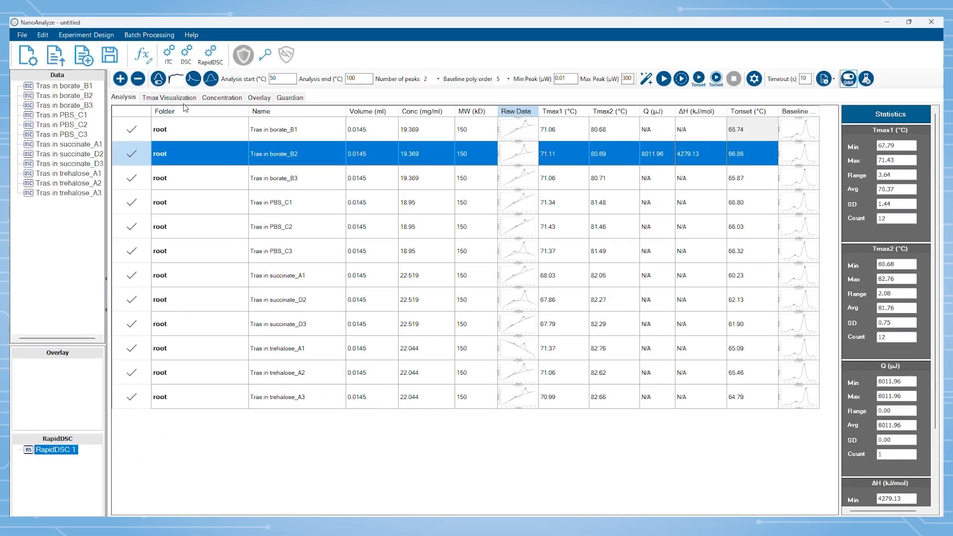
Step: Set the analysis range of the Tmax 1 visualization graph to 70–72 °C
{"action": "left_click", "coordinate": [180, 100]}
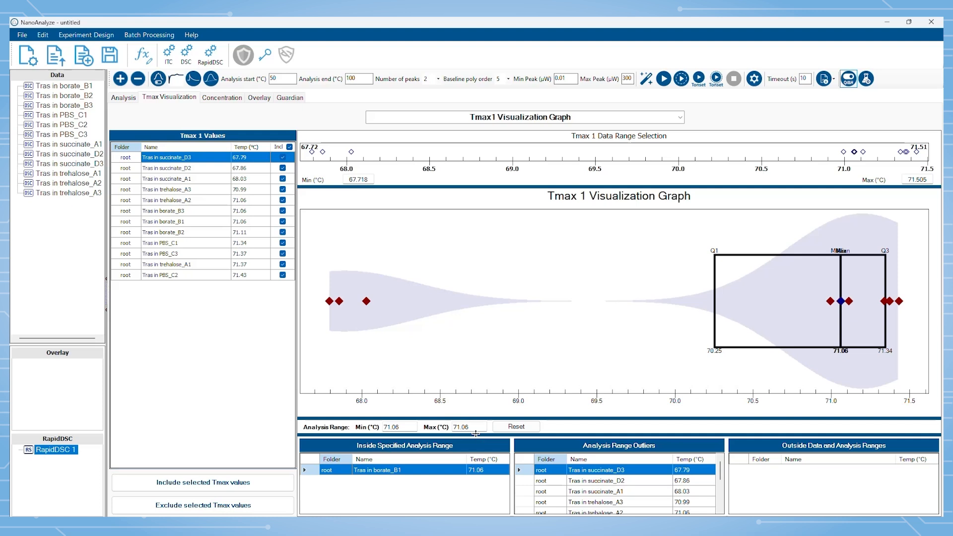
{"action": "left_click_drag", "start_coordinate": [402, 427], "coordinate": [351, 421]}
{"action": "type", "text": "70"}
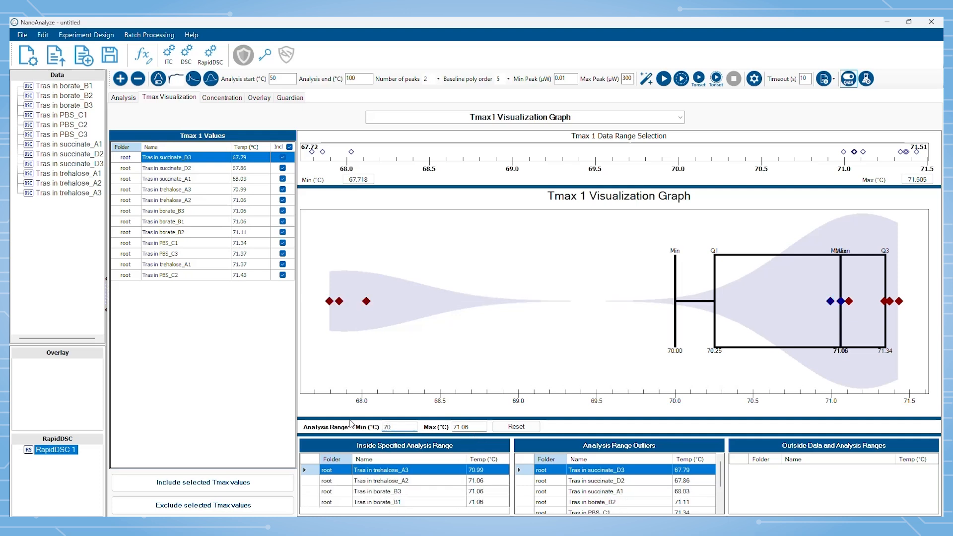
{"action": "key", "text": "Tab"}
{"action": "type", "text": "72"}
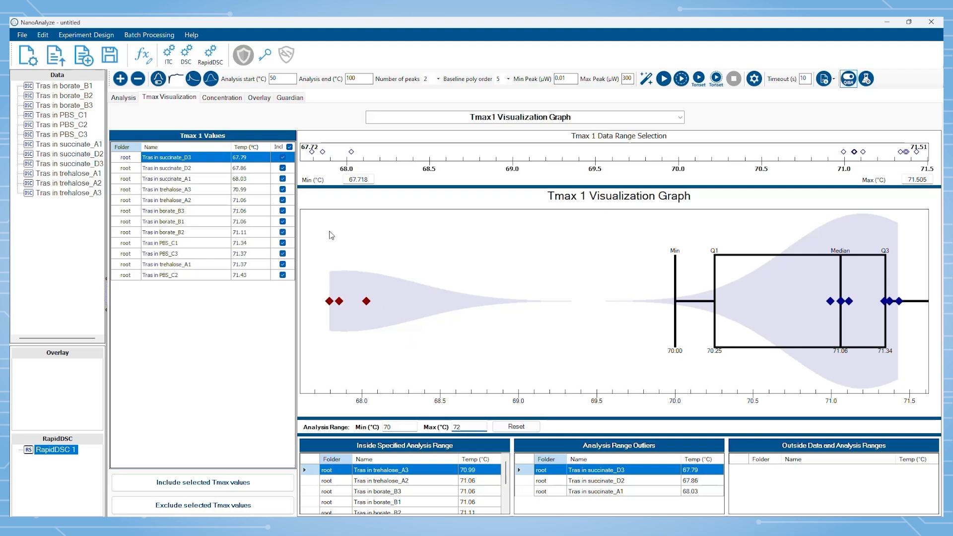
Step: View the Concentration graph, and turn on Subtract Baseline and Stack Plots for the Overlay graph
{"action": "left_click", "coordinate": [233, 99]}
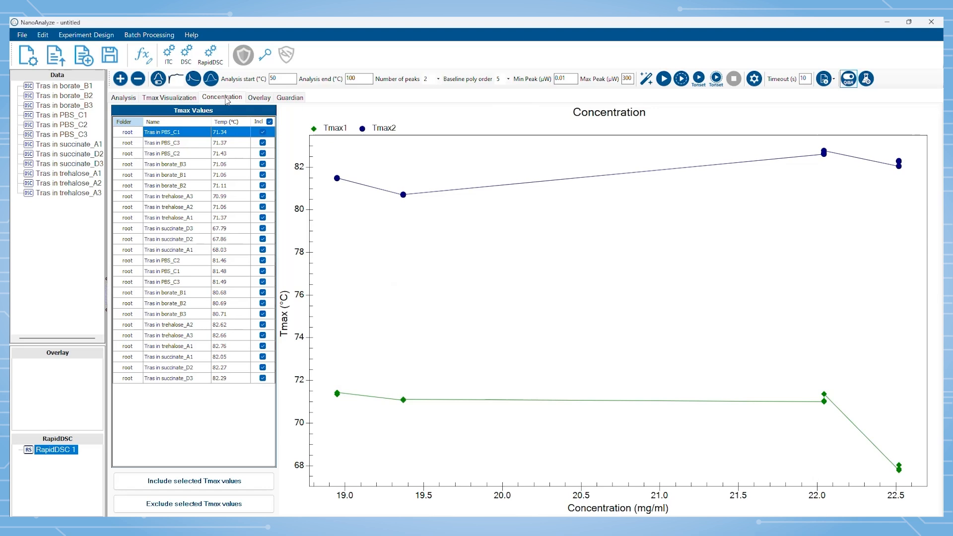
{"action": "left_click", "coordinate": [258, 98]}
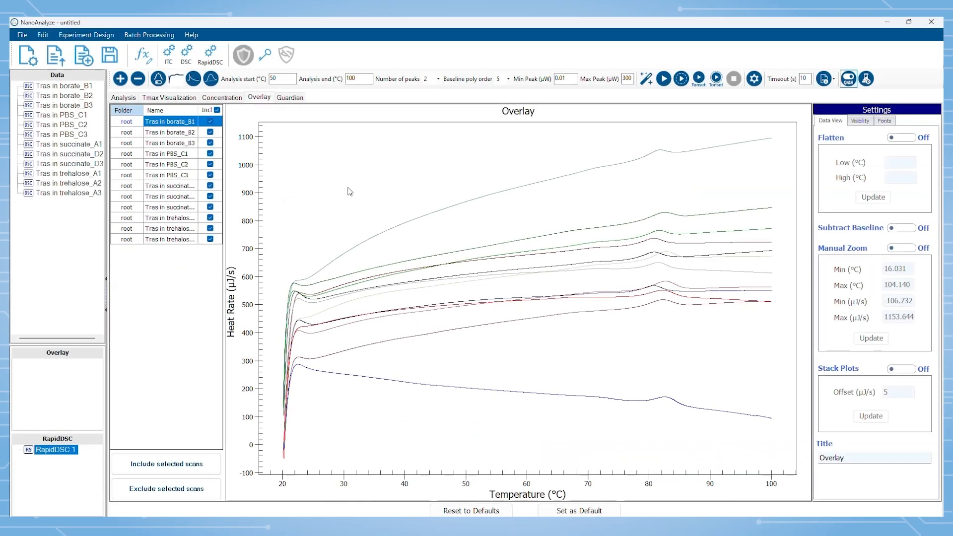
{"action": "left_click", "coordinate": [859, 122]}
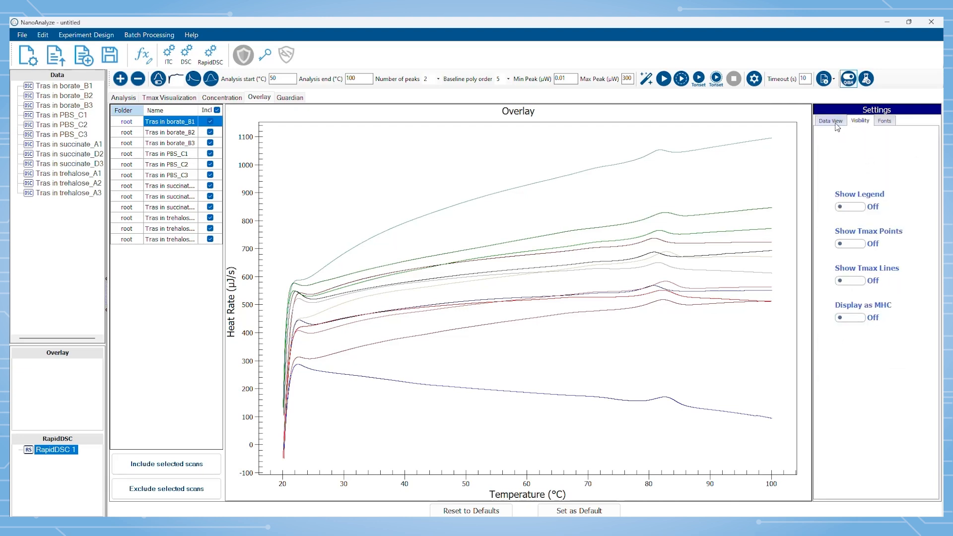
{"action": "left_click", "coordinate": [837, 124]}
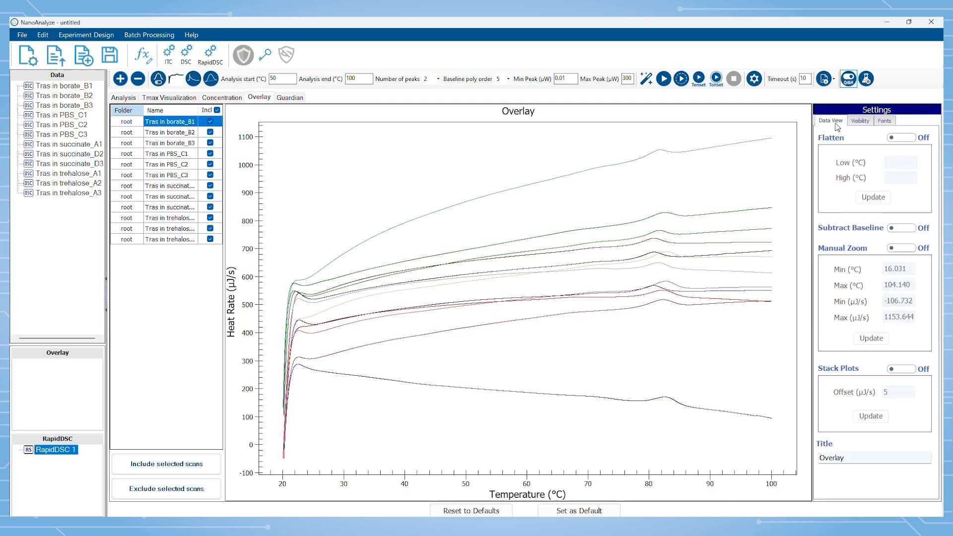
{"action": "left_click", "coordinate": [903, 229]}
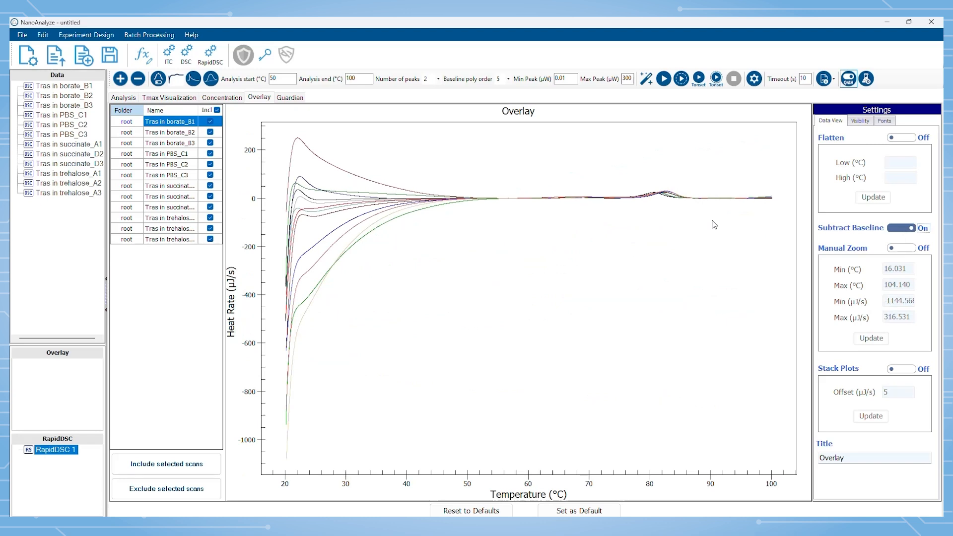
{"action": "left_click", "coordinate": [904, 372]}
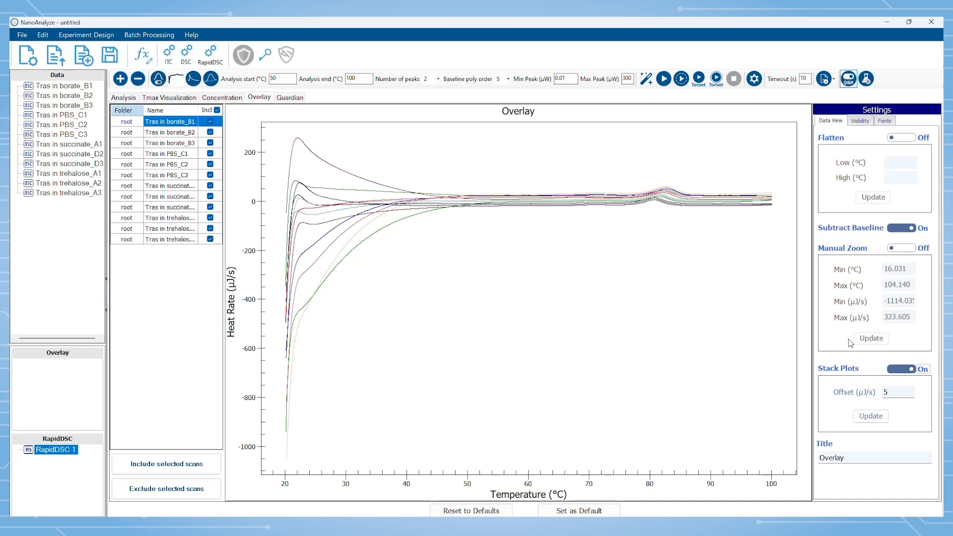
Step: Zoom the Overlay graph to the peaks between about 60 and 92 °C and open the report and export options
{"action": "left_click_drag", "start_coordinate": [524, 173], "coordinate": [727, 216]}
{"action": "left_click_drag", "start_coordinate": [268, 206], "coordinate": [772, 367]}
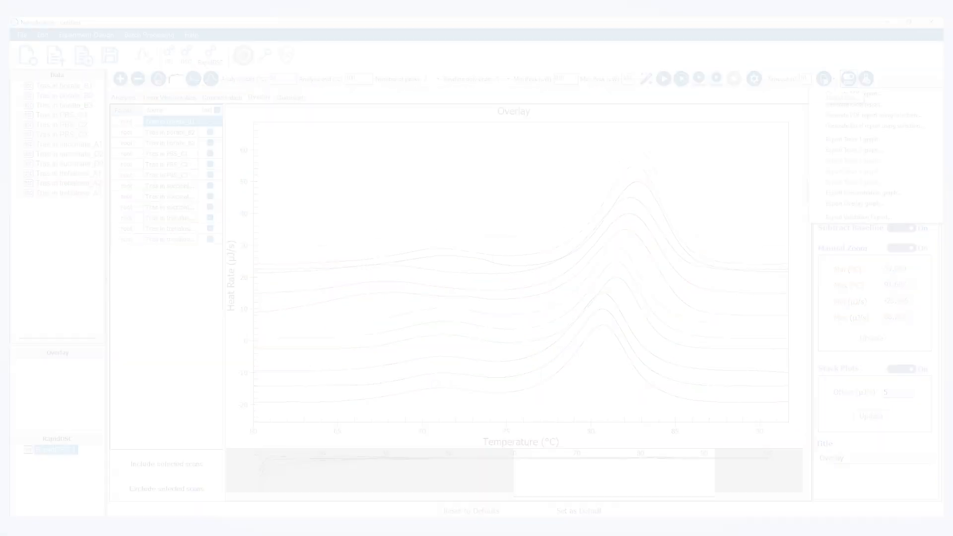
{"action": "left_click", "coordinate": [824, 78]}
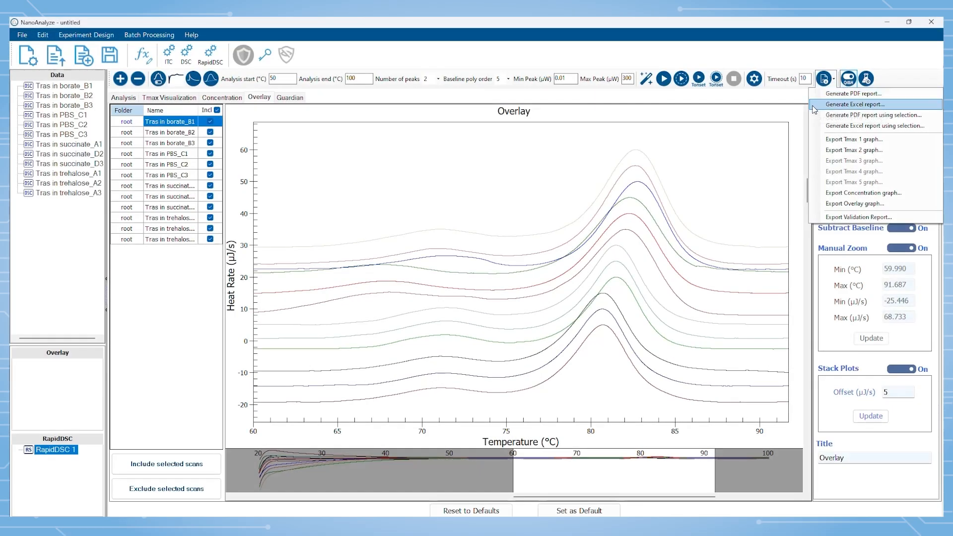